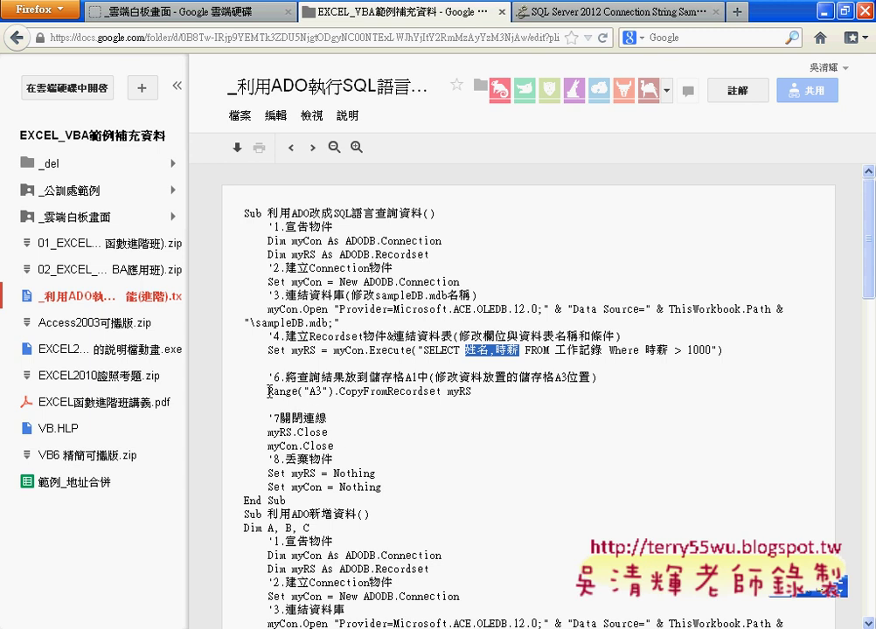
Step: Add a blank Sheet2 to the address workbook and open Module1's 地址 macro in the Visual Basic editor
{"action": "left_click_drag", "start_coordinate": [269, 390], "coordinate": [333, 391]}
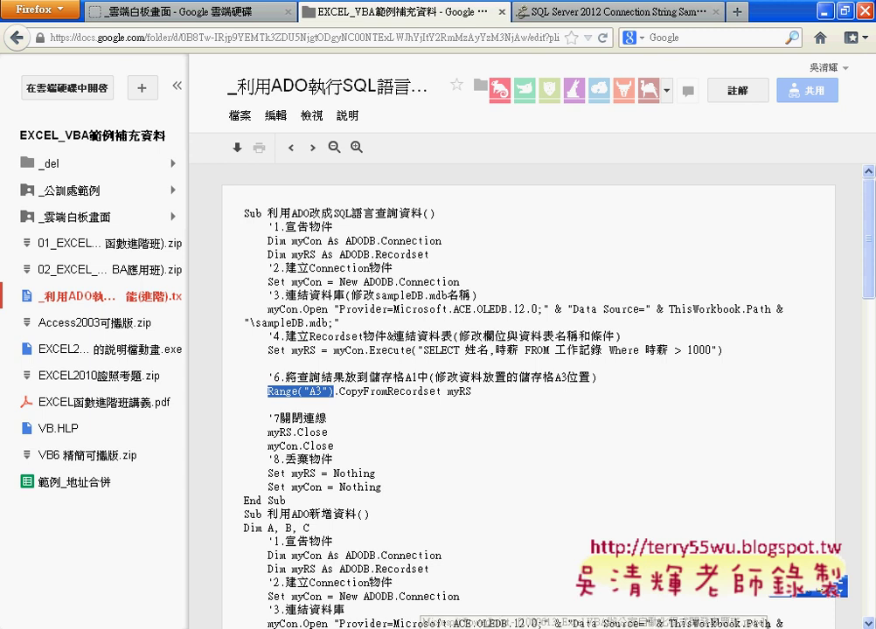
{"action": "key", "text": "alt+Tab"}
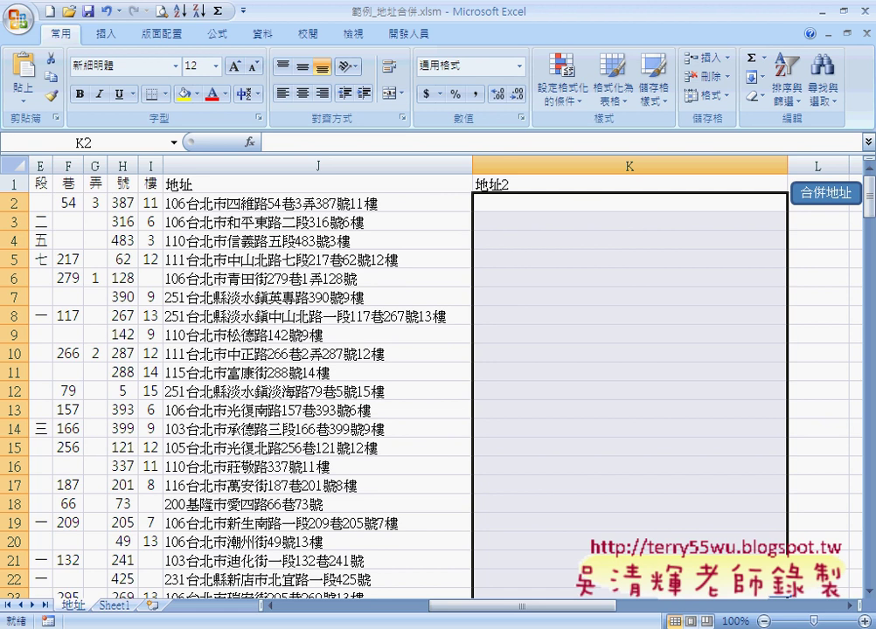
{"action": "left_click", "coordinate": [151, 607]}
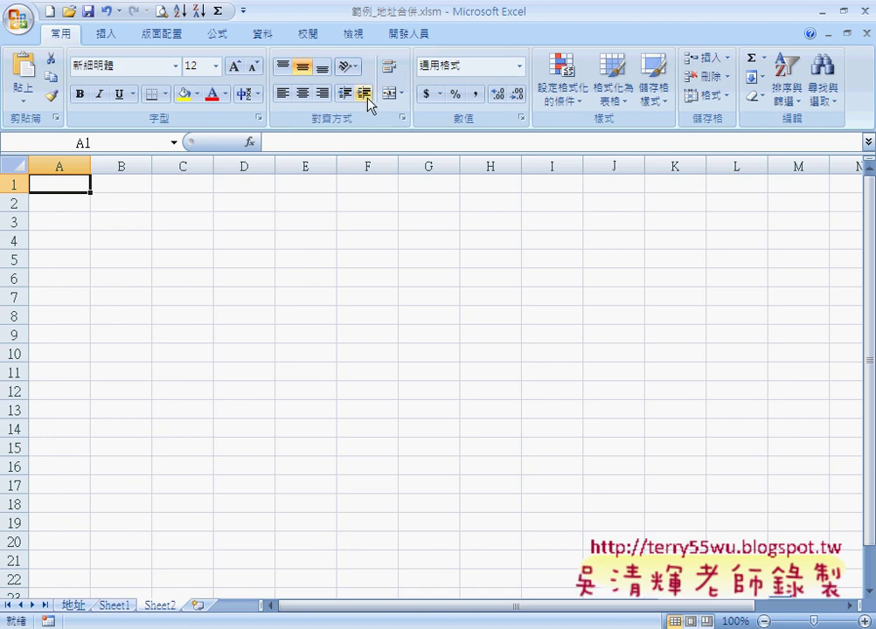
{"action": "left_click", "coordinate": [399, 35]}
{"action": "left_click", "coordinate": [37, 74]}
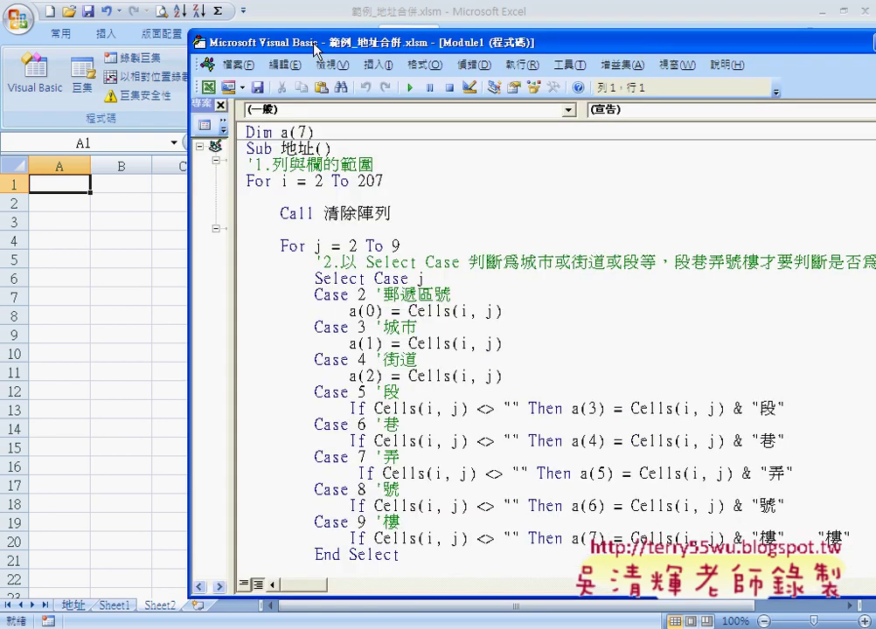
Step: Move and widen the editor to show the ADO macro's WHERE 地址 LIKE '%忠孝東%' clause
{"action": "left_click_drag", "start_coordinate": [531, 49], "coordinate": [202, 49]}
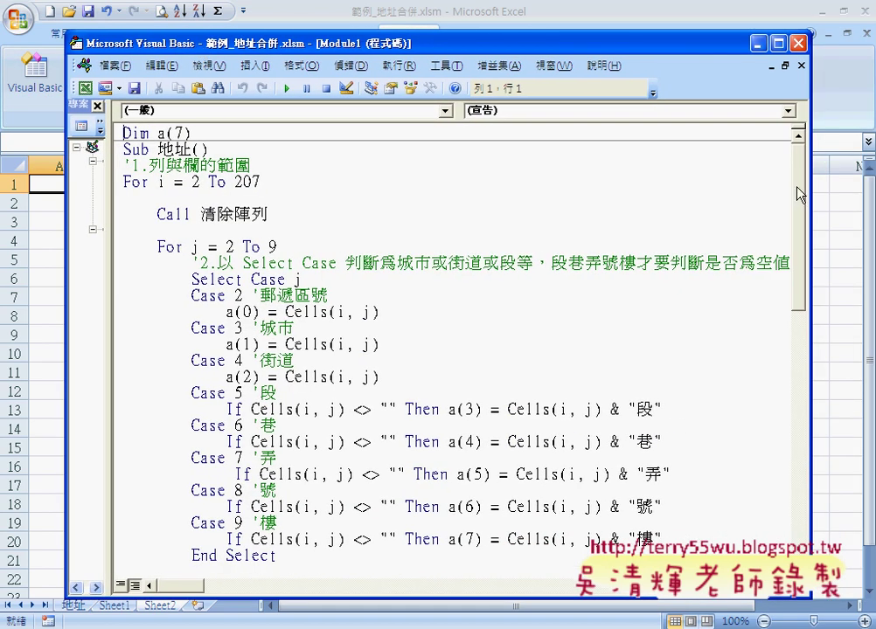
{"action": "left_click_drag", "start_coordinate": [799, 192], "coordinate": [815, 441]}
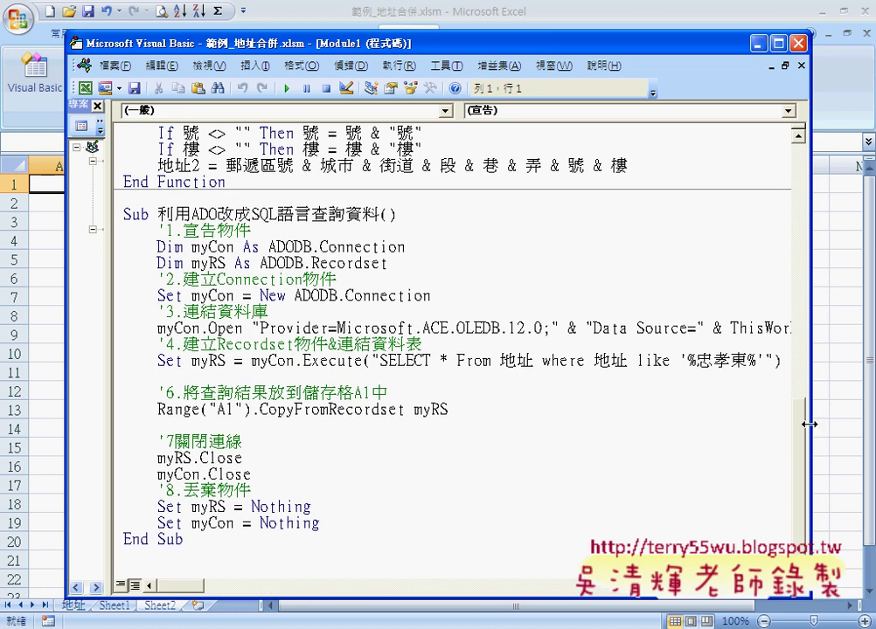
{"action": "left_click_drag", "start_coordinate": [808, 424], "coordinate": [874, 424]}
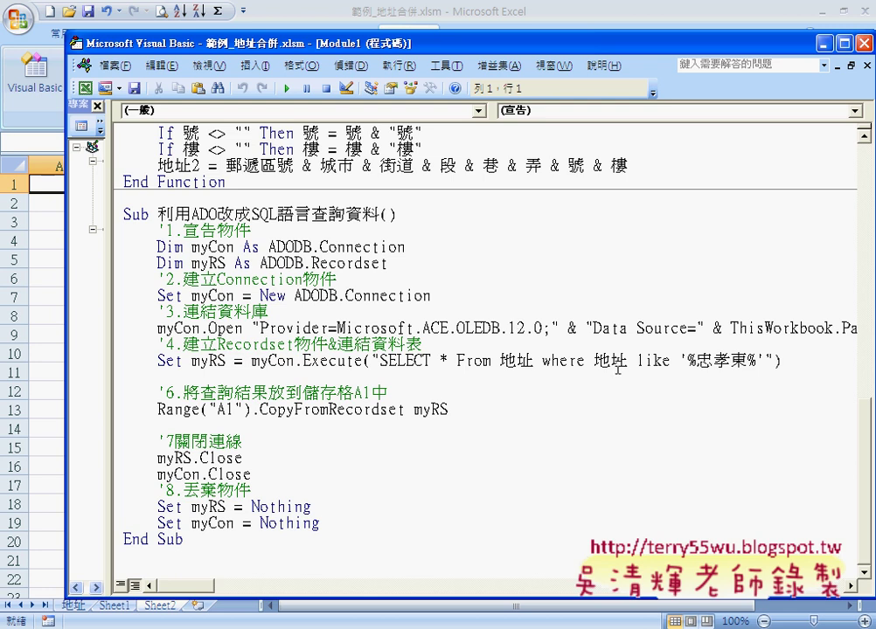
{"action": "left_click_drag", "start_coordinate": [534, 361], "coordinate": [773, 361]}
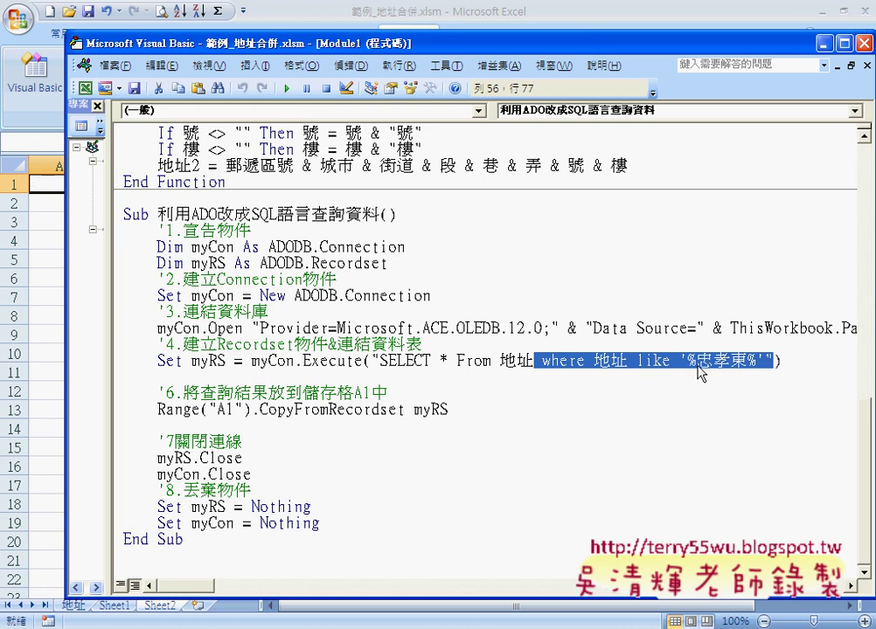
{"action": "left_click", "coordinate": [566, 361]}
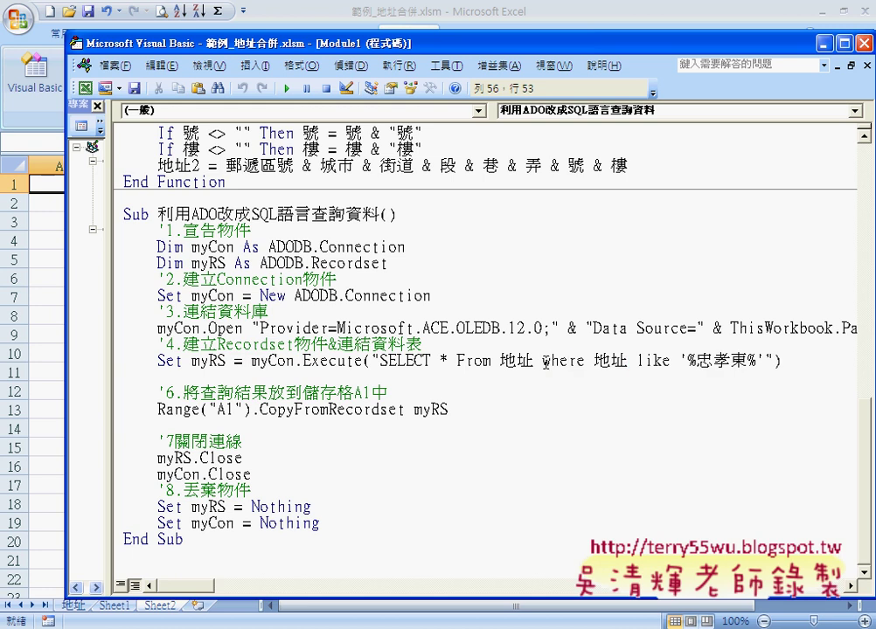
{"action": "left_click_drag", "start_coordinate": [543, 361], "coordinate": [628, 361]}
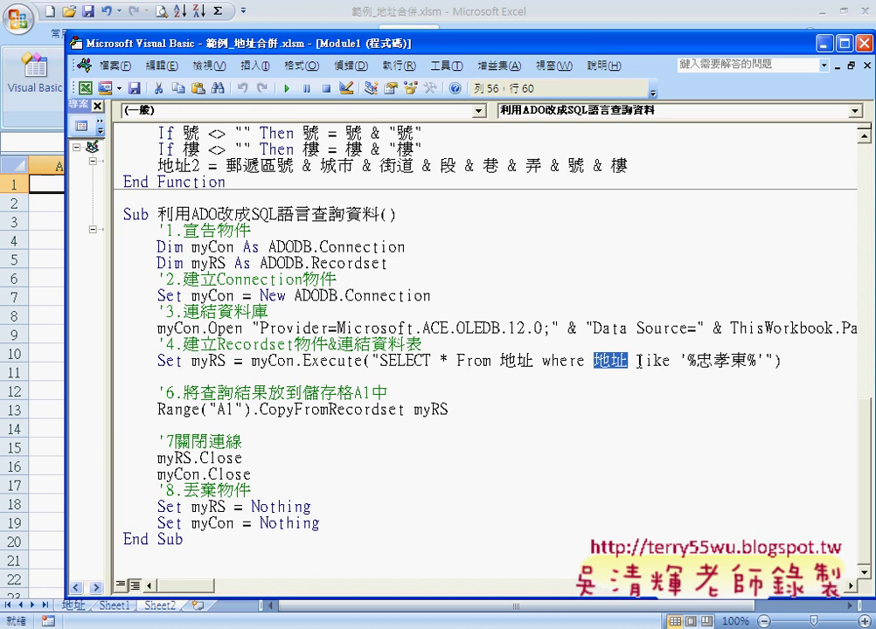
{"action": "left_click_drag", "start_coordinate": [637, 360], "coordinate": [671, 360]}
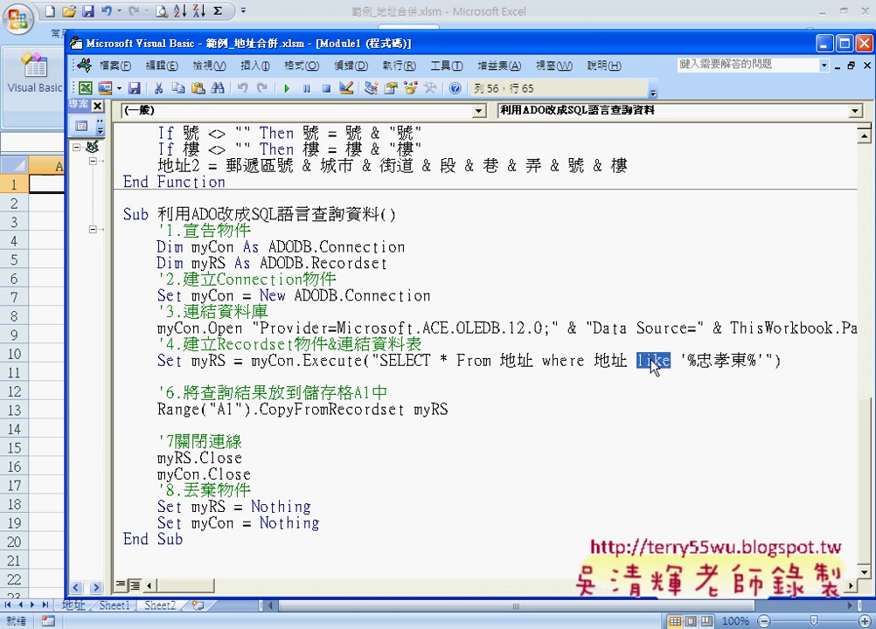
{"action": "left_click_drag", "start_coordinate": [652, 364], "coordinate": [690, 366]}
{"action": "left_click_drag", "start_coordinate": [696, 361], "coordinate": [745, 360]}
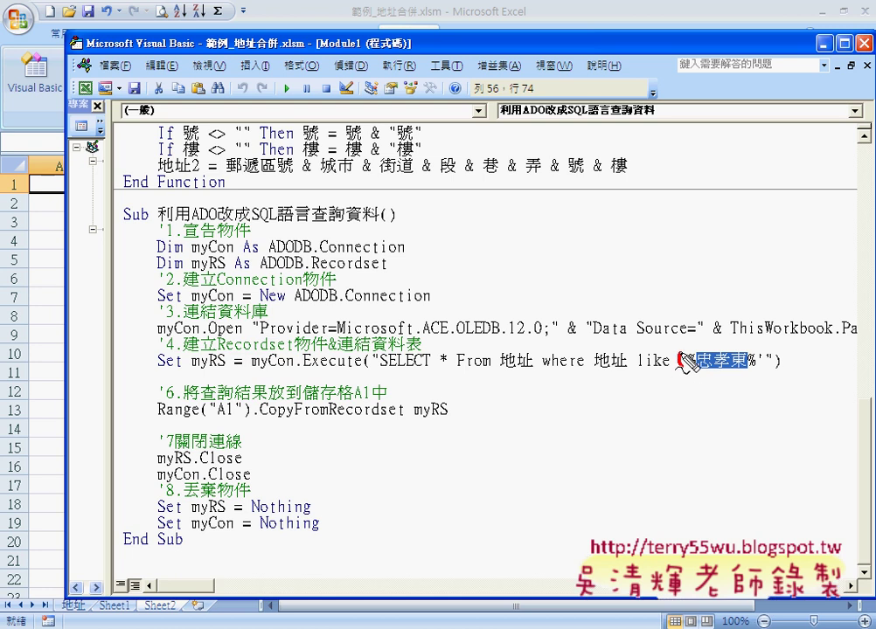
{"action": "left_click_drag", "start_coordinate": [685, 348], "coordinate": [682, 366]}
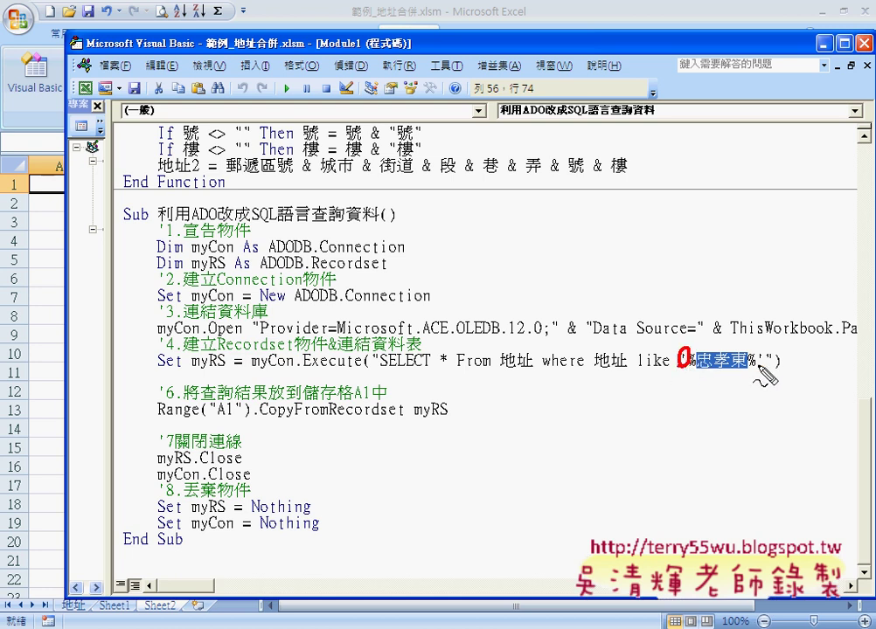
{"action": "left_click_drag", "start_coordinate": [760, 350], "coordinate": [757, 365]}
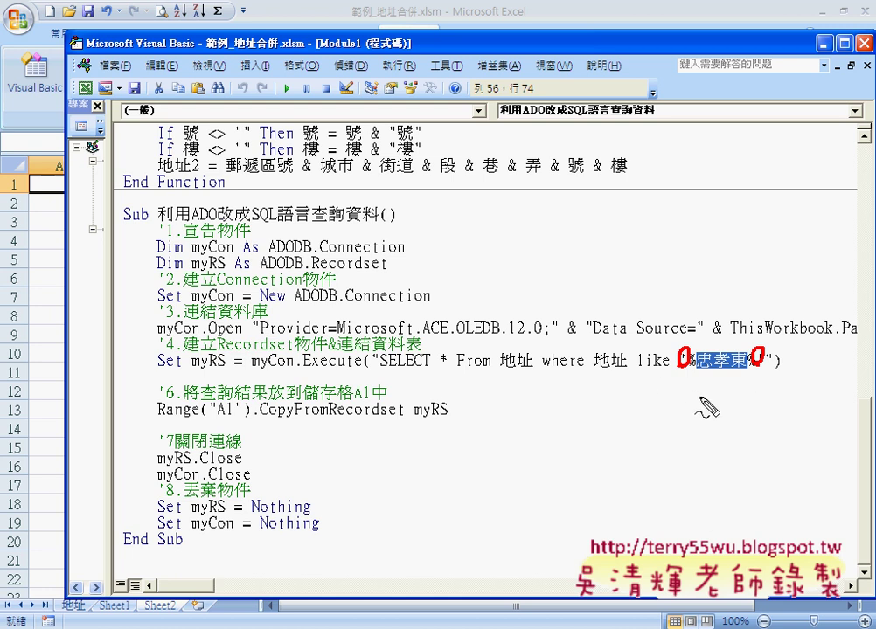
{"action": "left_click_drag", "start_coordinate": [667, 392], "coordinate": [667, 403]}
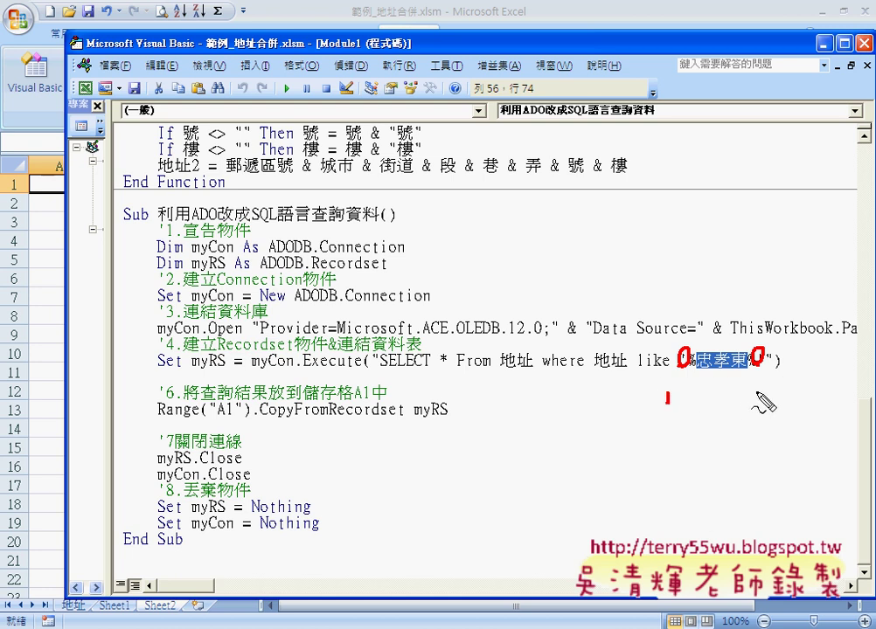
{"action": "left_click_drag", "start_coordinate": [756, 391], "coordinate": [757, 404]}
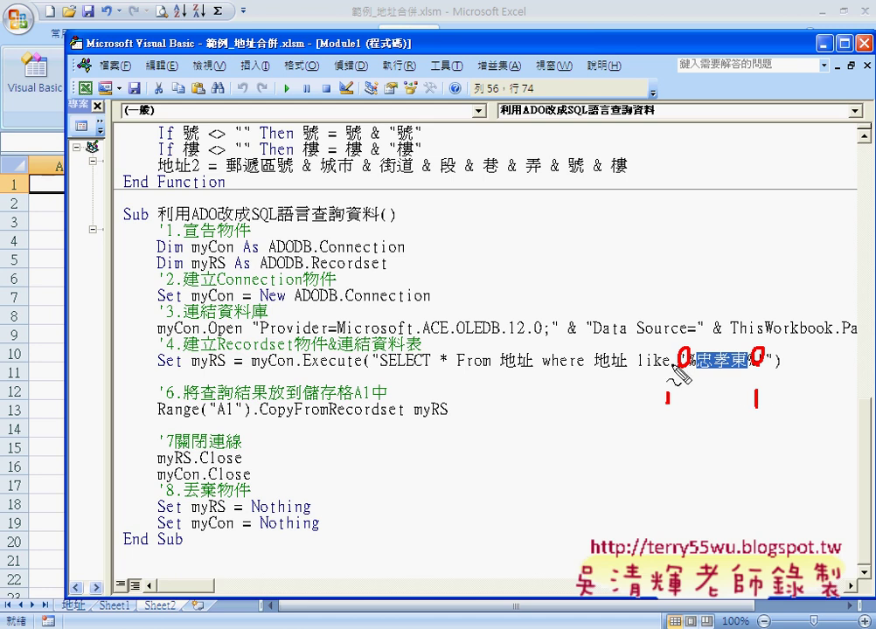
{"action": "left_click_drag", "start_coordinate": [682, 373], "coordinate": [696, 374]}
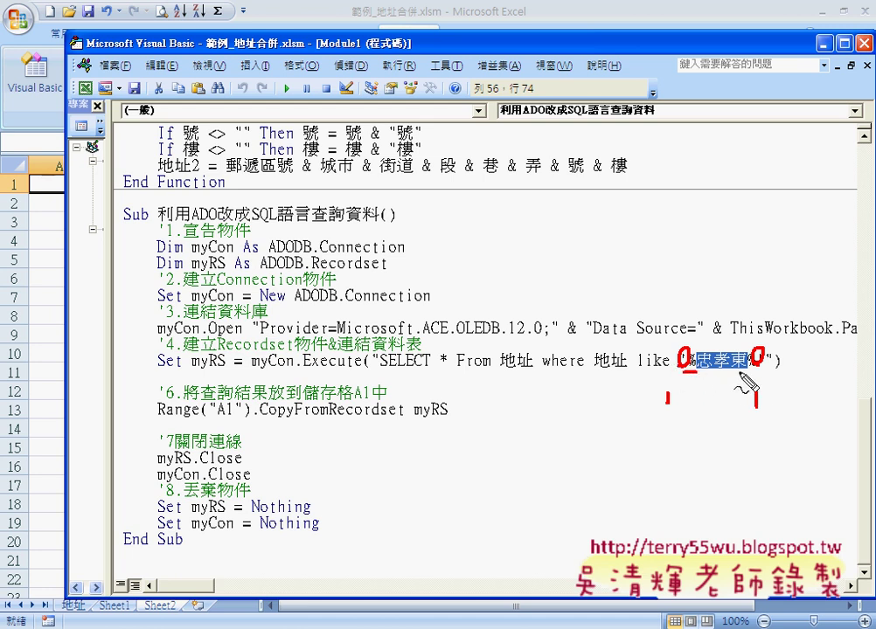
{"action": "left_click_drag", "start_coordinate": [748, 372], "coordinate": [756, 371]}
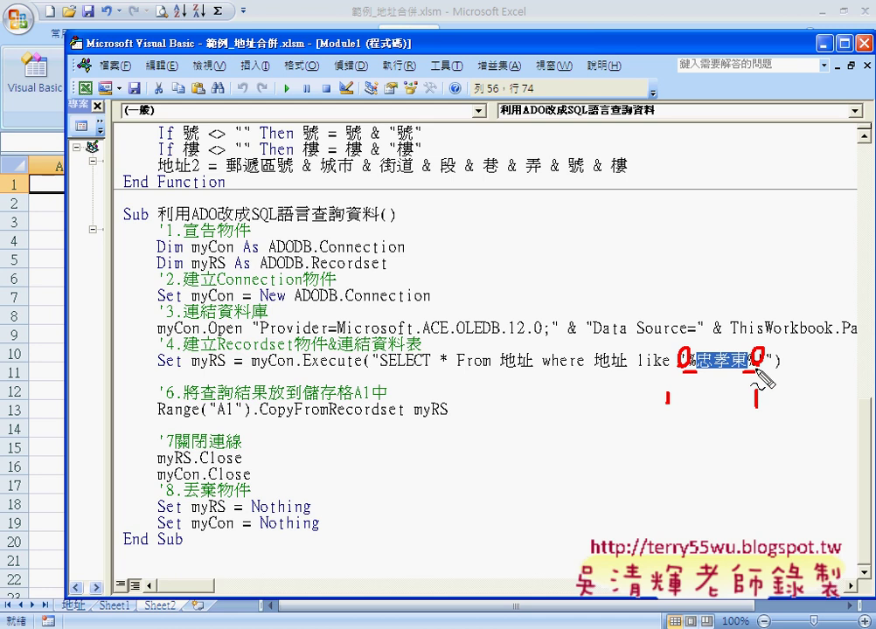
{"action": "mouse_move", "coordinate": [689, 394]}
{"action": "left_mouse_down"}
{"action": "mouse_move", "coordinate": [680, 411]}
{"action": "mouse_move", "coordinate": [690, 406]}
{"action": "mouse_move", "coordinate": [694, 428]}
{"action": "left_mouse_up"}
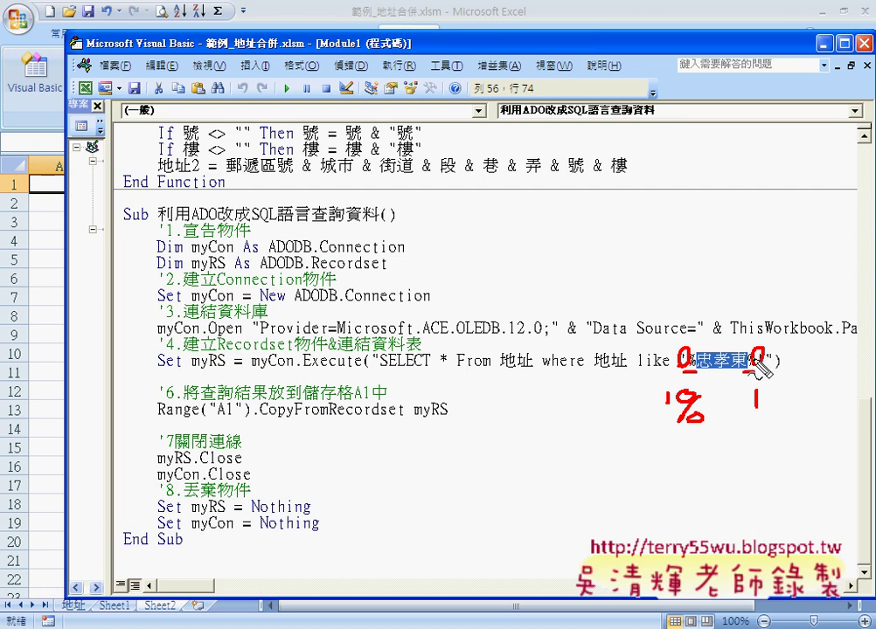
{"action": "mouse_move", "coordinate": [731, 417]}
{"action": "left_mouse_down"}
{"action": "mouse_move", "coordinate": [743, 402]}
{"action": "mouse_move", "coordinate": [729, 395]}
{"action": "mouse_move", "coordinate": [745, 412]}
{"action": "left_mouse_up"}
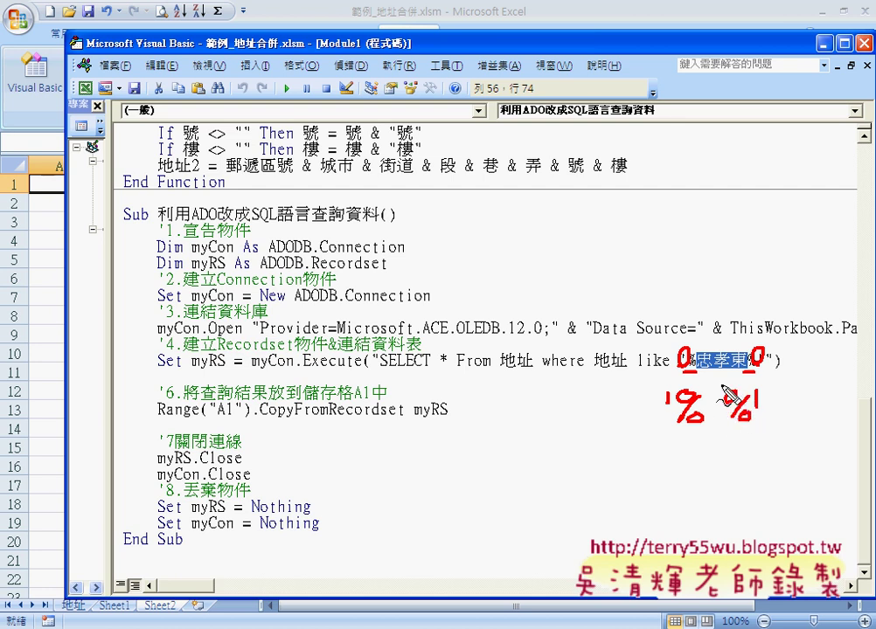
{"action": "mouse_move", "coordinate": [697, 371]}
{"action": "left_mouse_down"}
{"action": "mouse_move", "coordinate": [743, 372]}
{"action": "mouse_move", "coordinate": [717, 387]}
{"action": "left_mouse_up"}
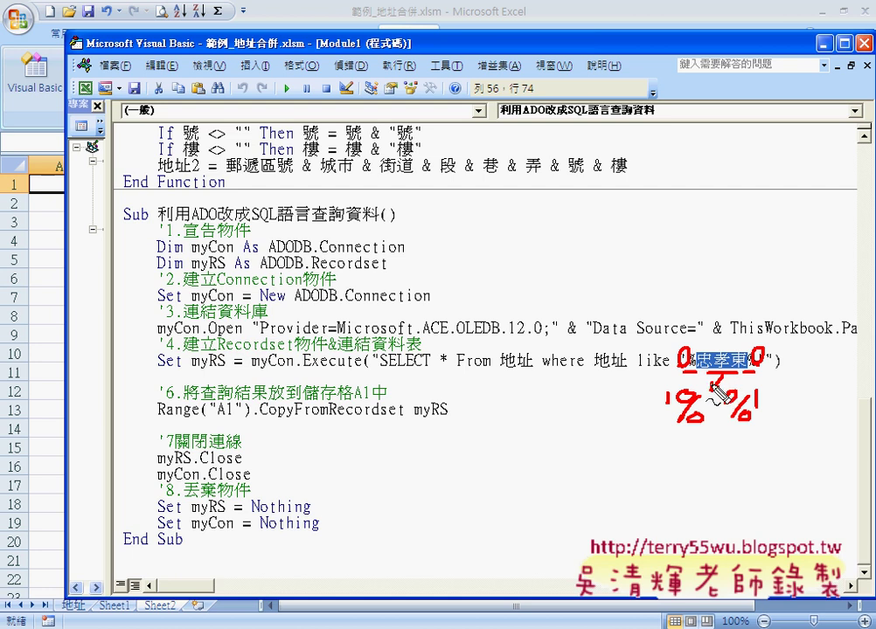
{"action": "key", "text": "Escape"}
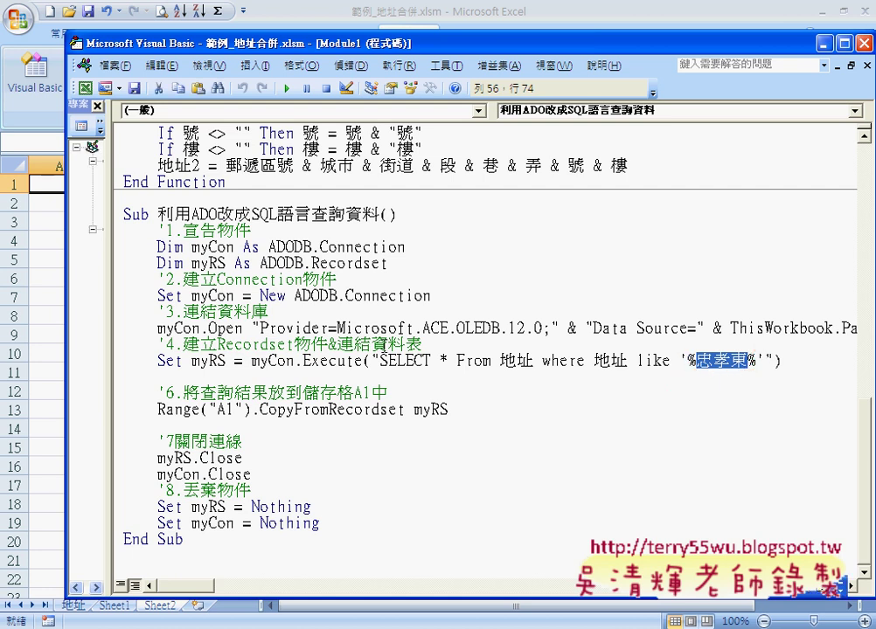
Step: Step the ADO macro with F8 through connecting and the 忠孝東 query, stopping at Range("A1").CopyFromRecordset
{"action": "left_click", "coordinate": [341, 279]}
{"action": "left_click_drag", "start_coordinate": [394, 48], "coordinate": [544, 35]}
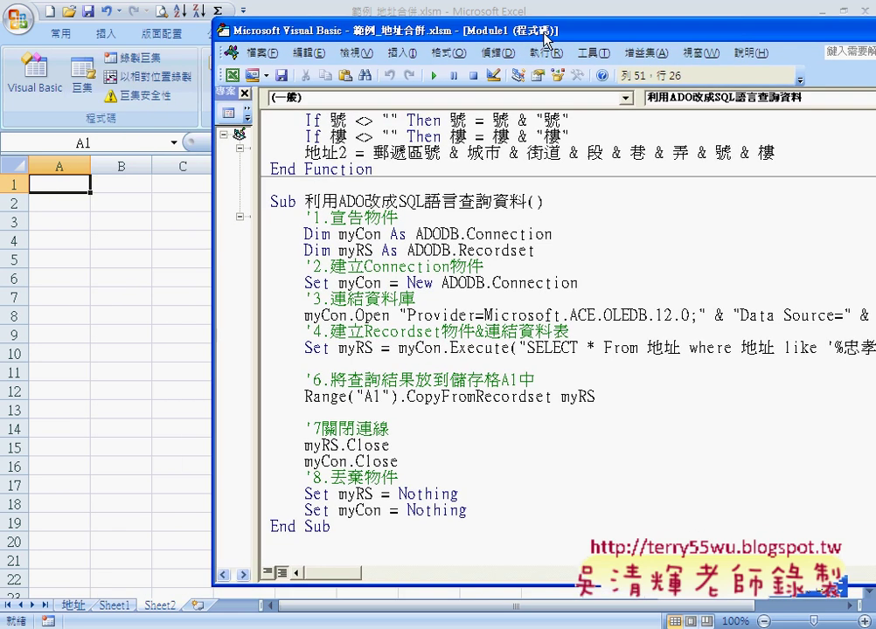
{"action": "key", "text": "F8"}
{"action": "key", "text": "F8"}
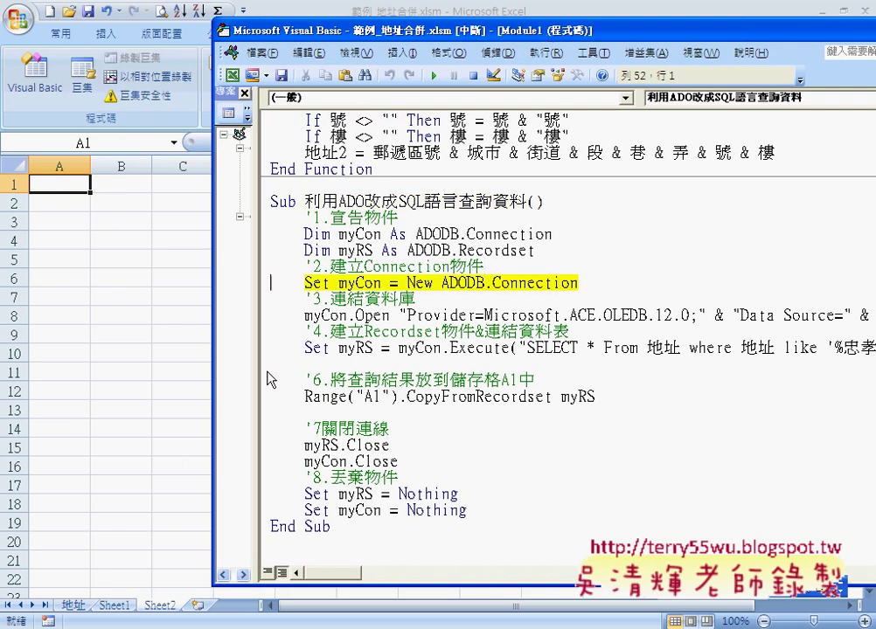
{"action": "key", "text": "F8"}
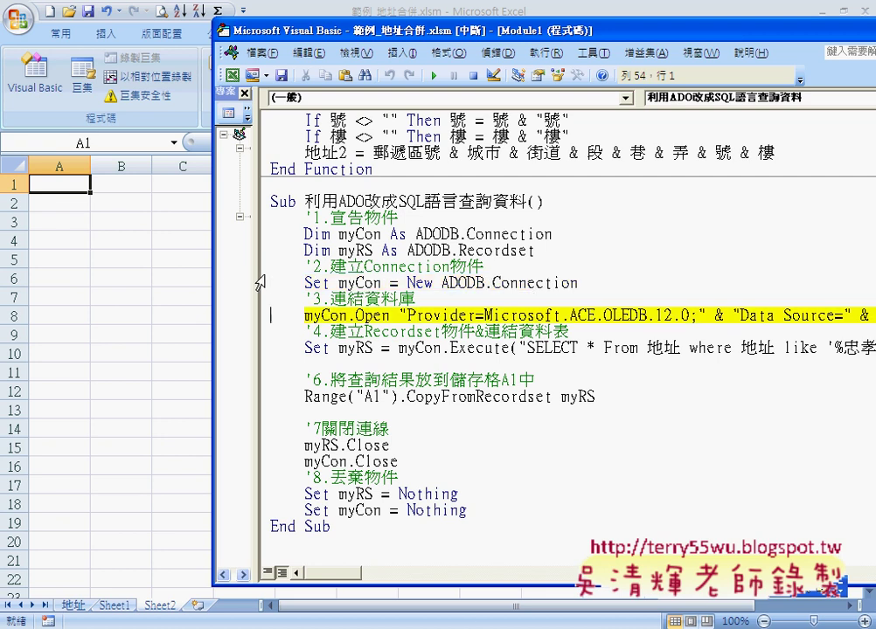
{"action": "key", "text": "F8"}
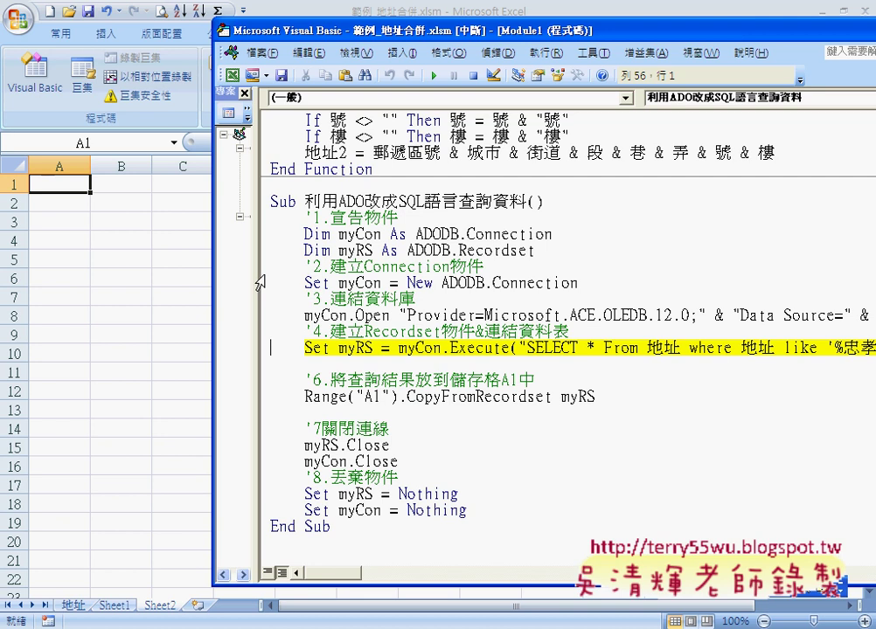
{"action": "key", "text": "F8"}
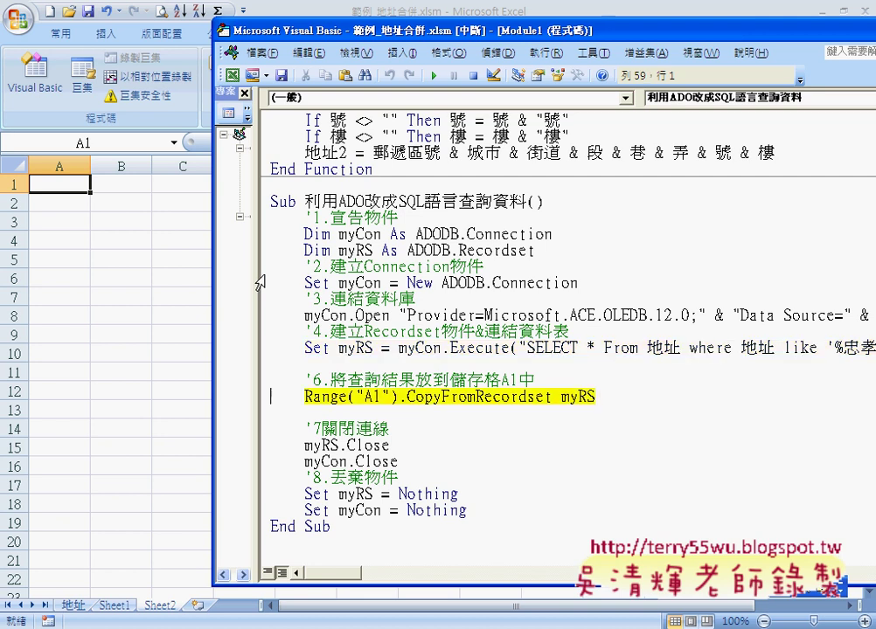